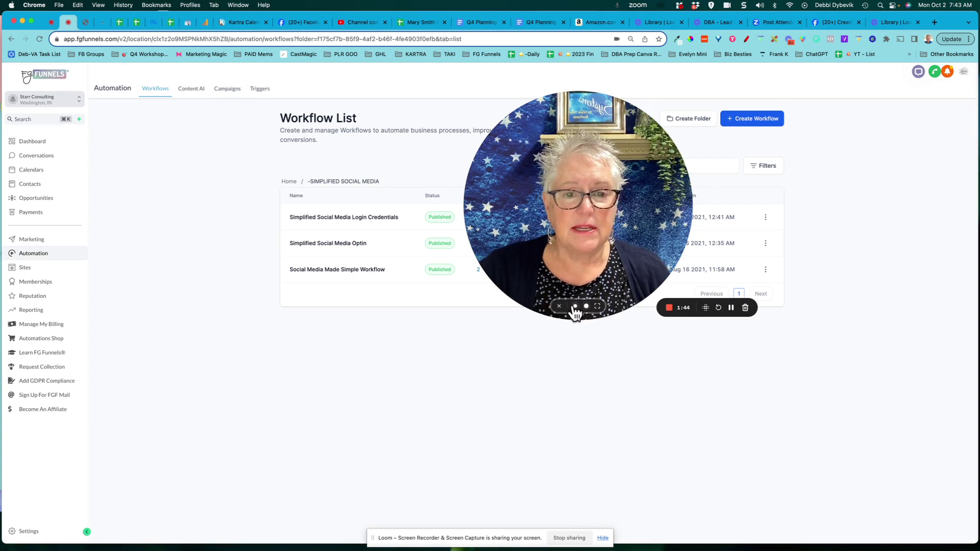
Go to the Automation Workflows page and back to the top-level workflow folders.
left_click(575, 306)
left_click_drag(536, 295, 151, 440)
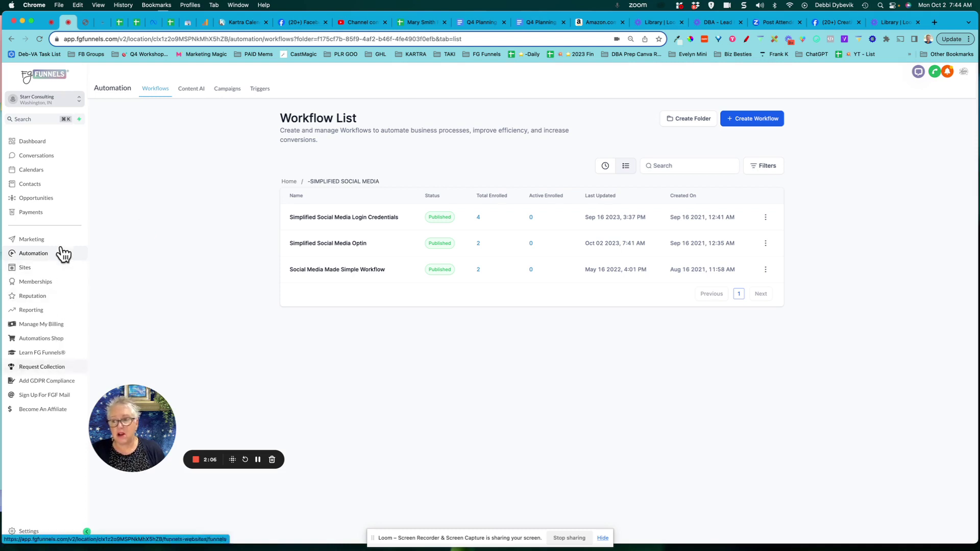
left_click(30, 255)
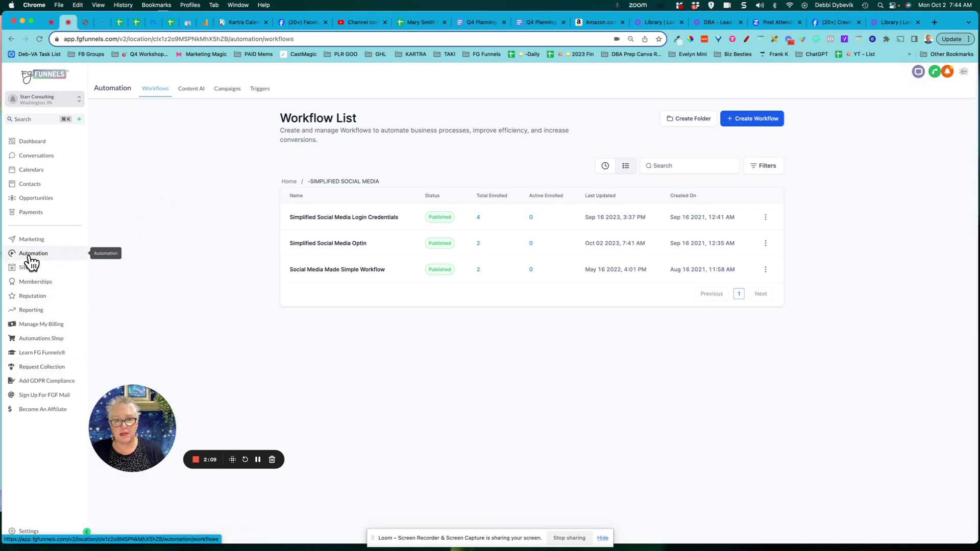
left_click(289, 182)
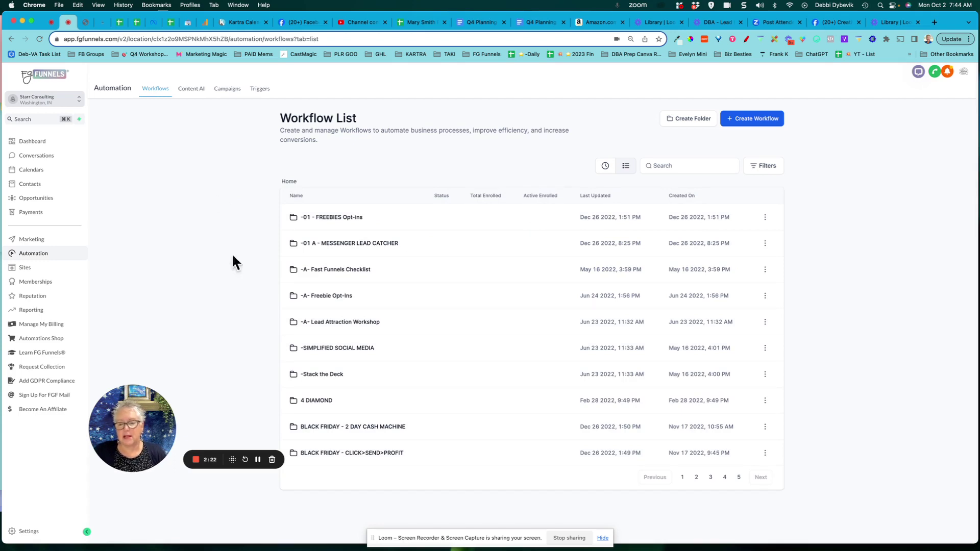
Open the Simplified Social Media Optin workflow in its folder and show its Optin Form trigger.
left_click(341, 349)
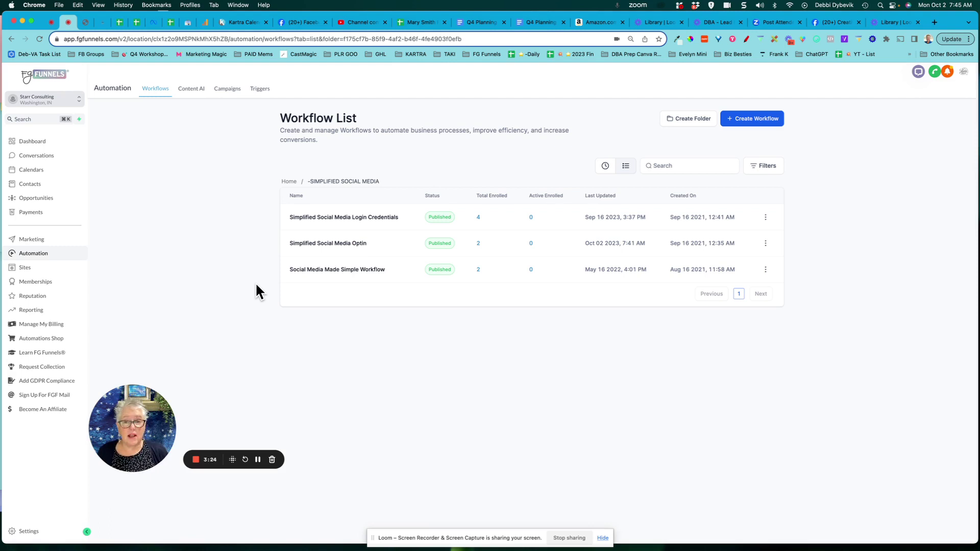
left_click(321, 245)
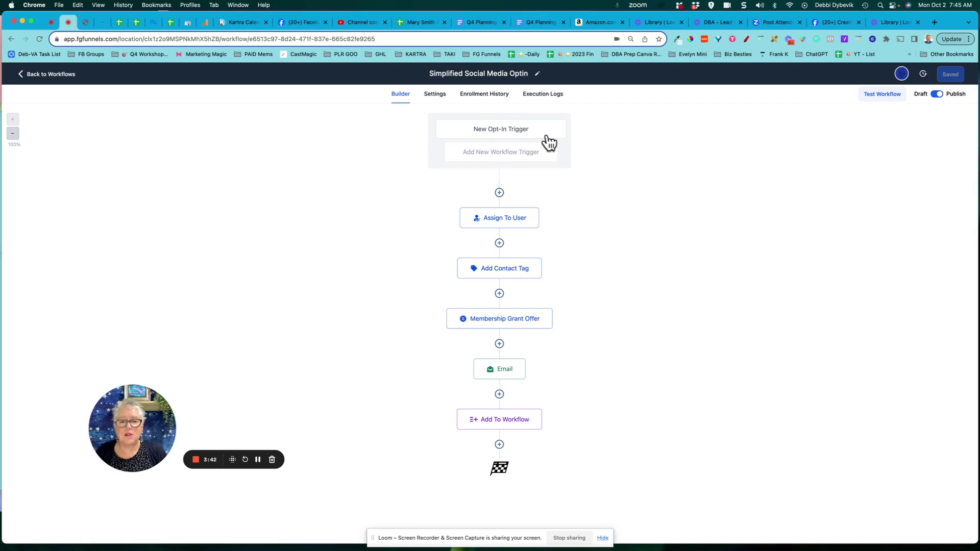
left_click(546, 140)
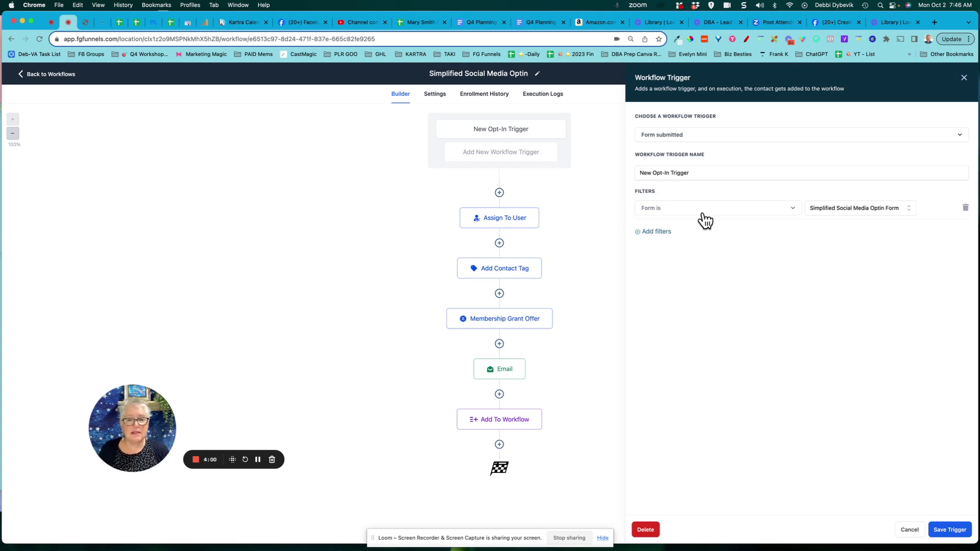
Save the opt-in trigger, then review the Add Contact Tag and Simplified Social Media Membership Grant Offer steps.
left_click(951, 531)
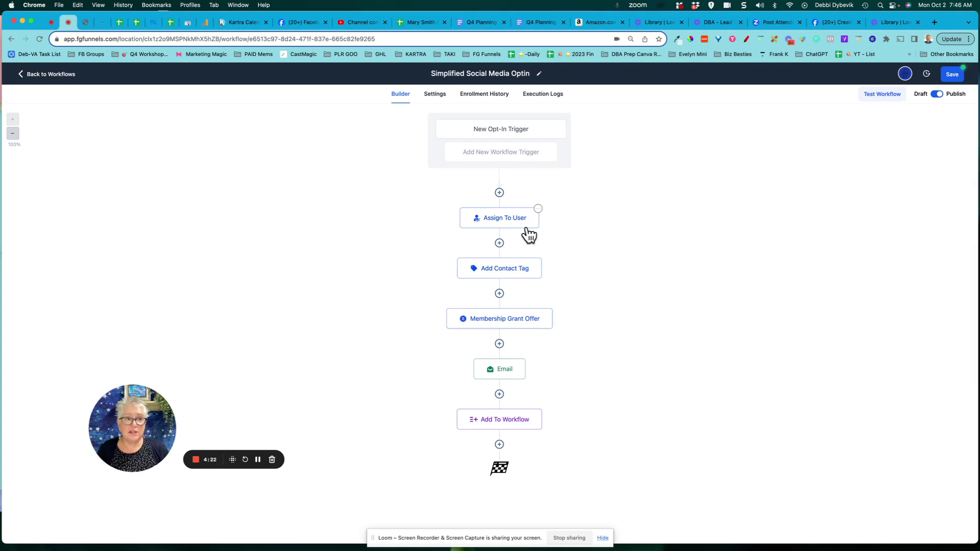
left_click(505, 269)
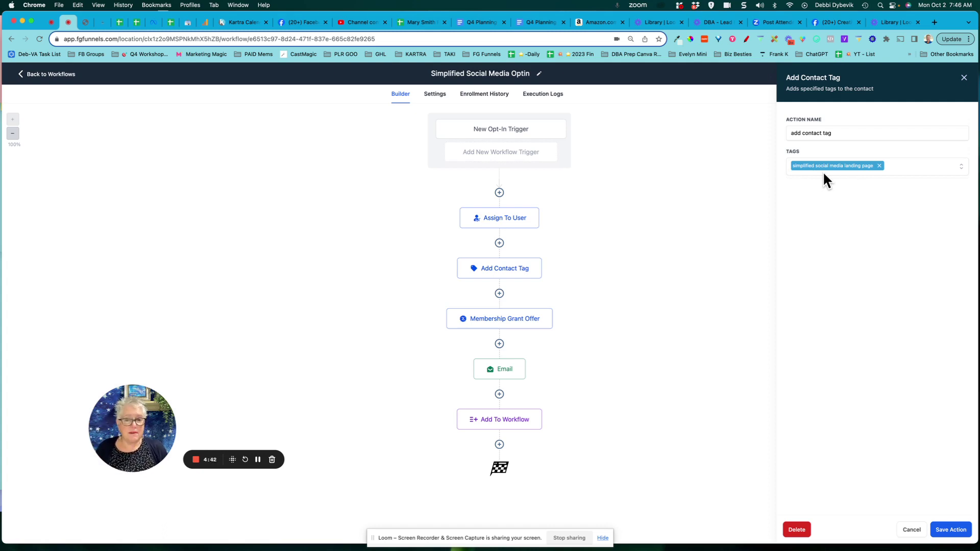
left_click(504, 321)
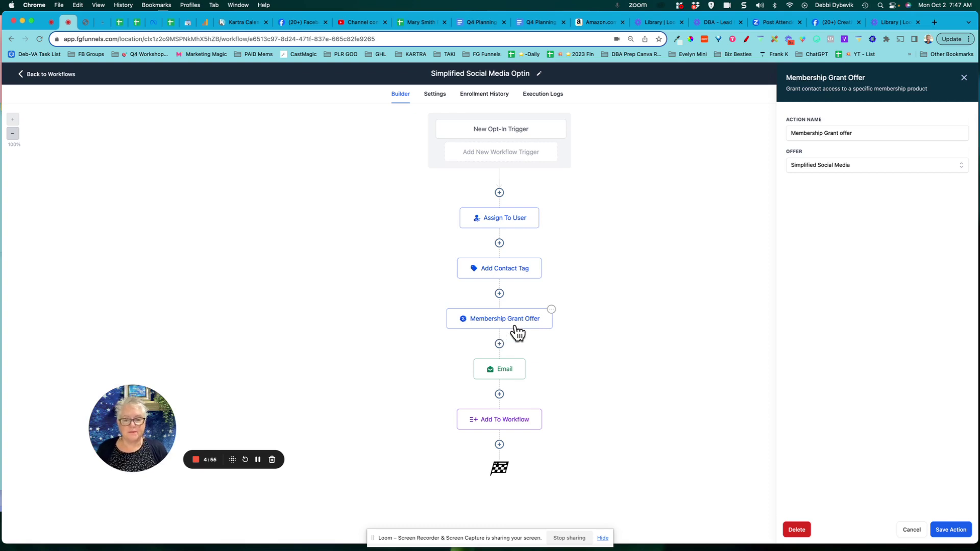
Read through the 'Welcome to the Simplified Social Media' email, including reply request and signature, then save it.
left_click(512, 380)
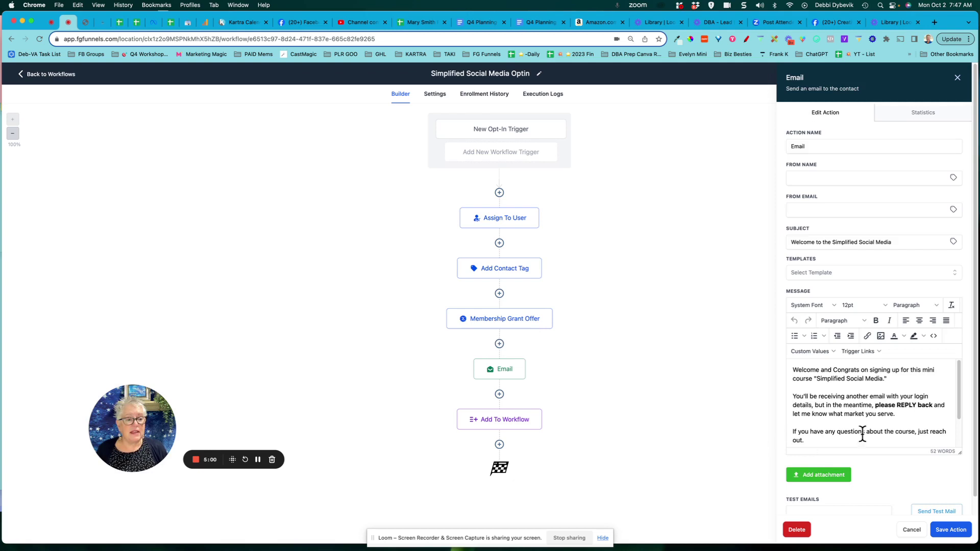
left_click_drag(960, 453, 960, 505)
scroll(912, 466, "down", 2)
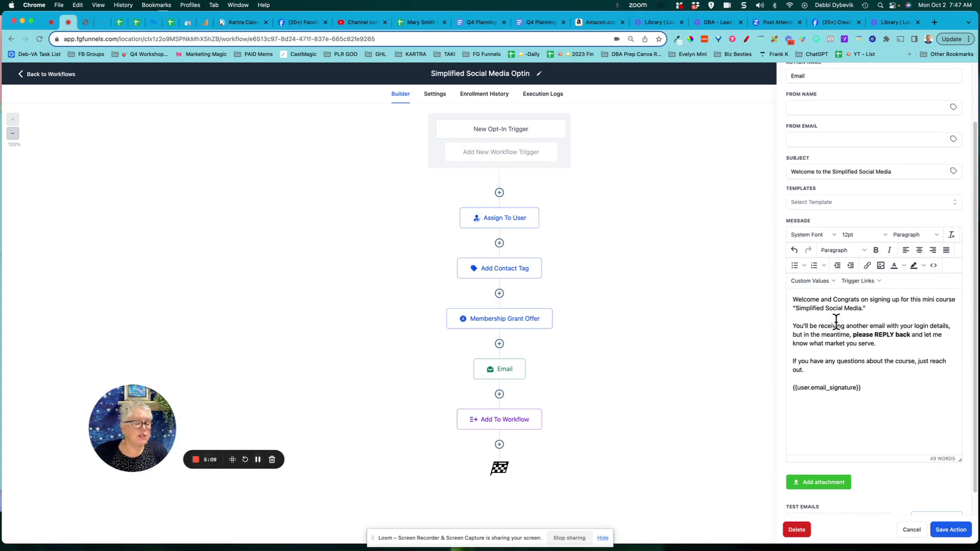
scroll(851, 313, "down", 1)
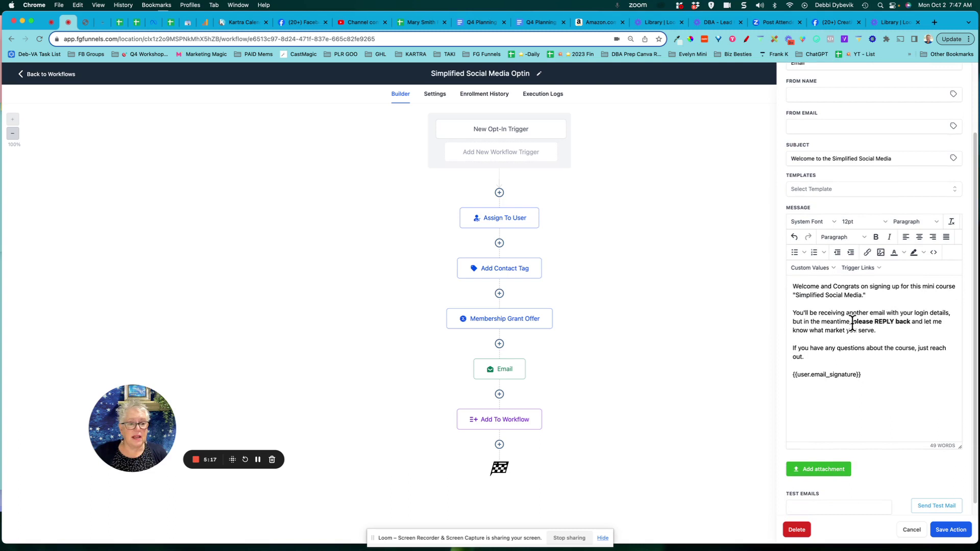
left_click_drag(852, 322, 929, 330)
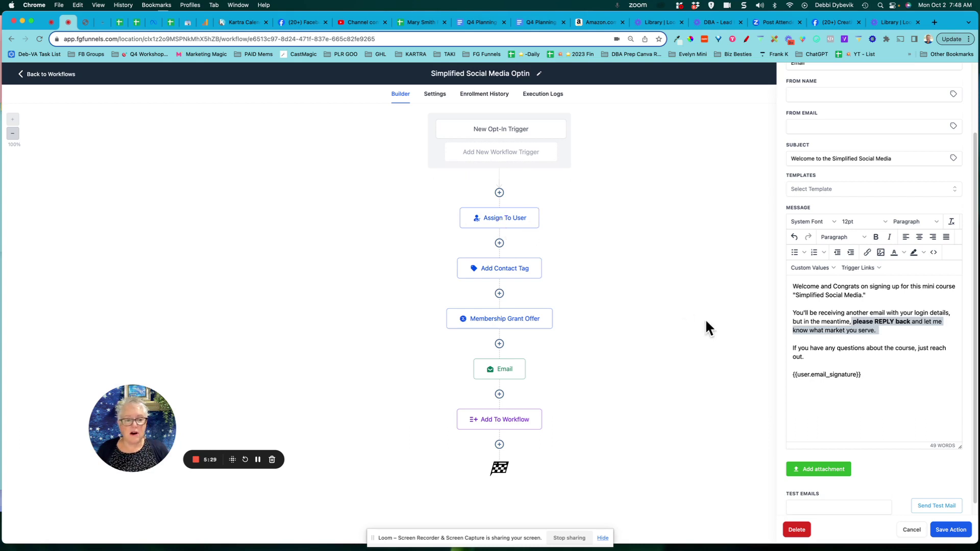
left_click_drag(871, 374, 789, 380)
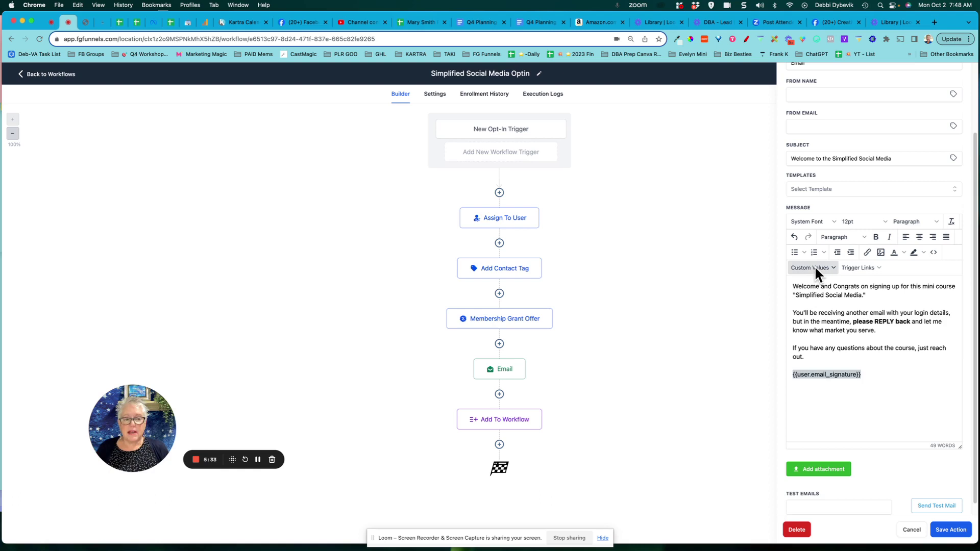
left_click(822, 386)
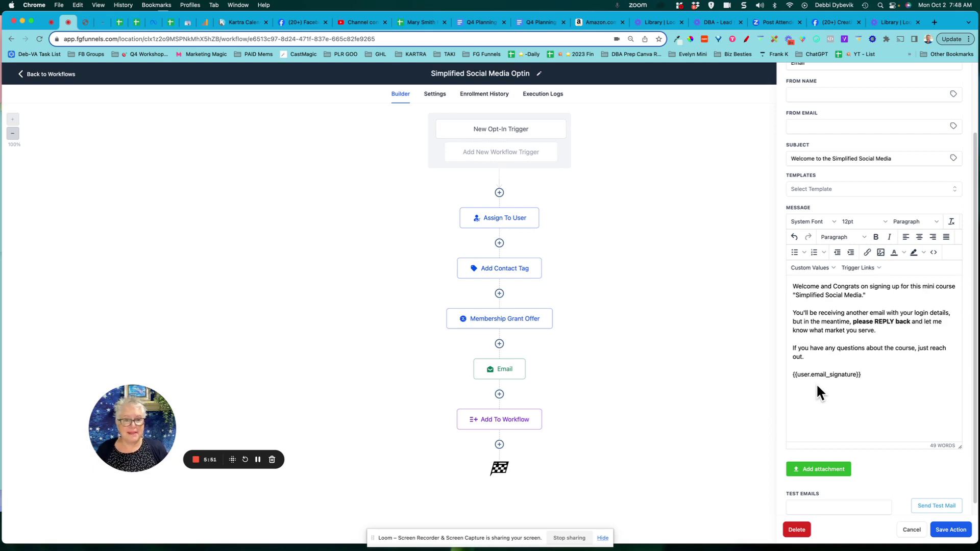
left_click(951, 530)
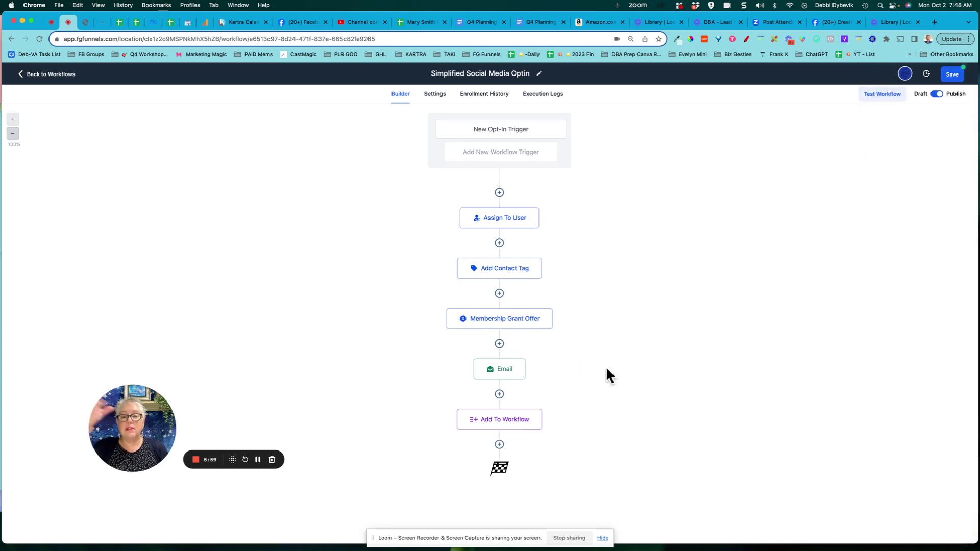
Save the Add To Workflow step targeting Login Credentials, save the opt-in workflow, and return to the Workflow List.
left_click(503, 424)
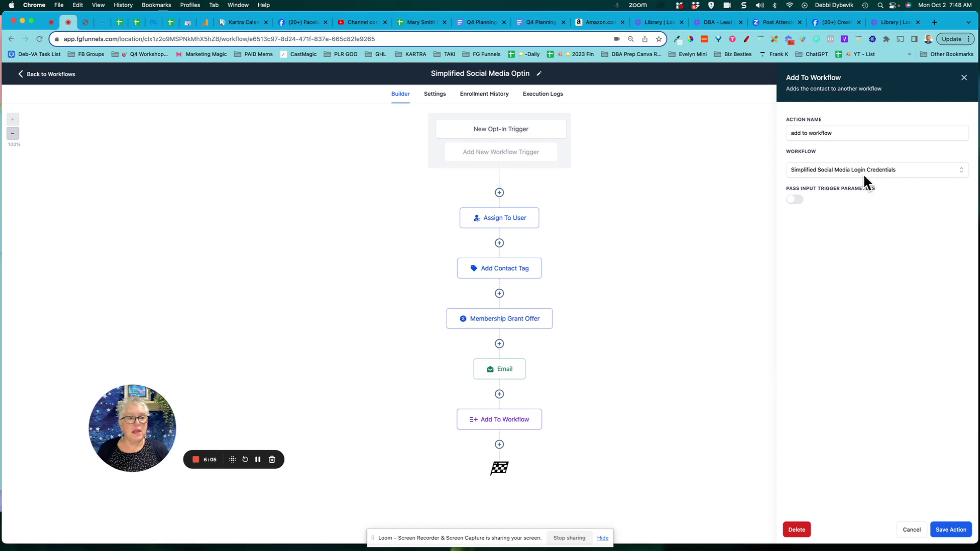
left_click(950, 530)
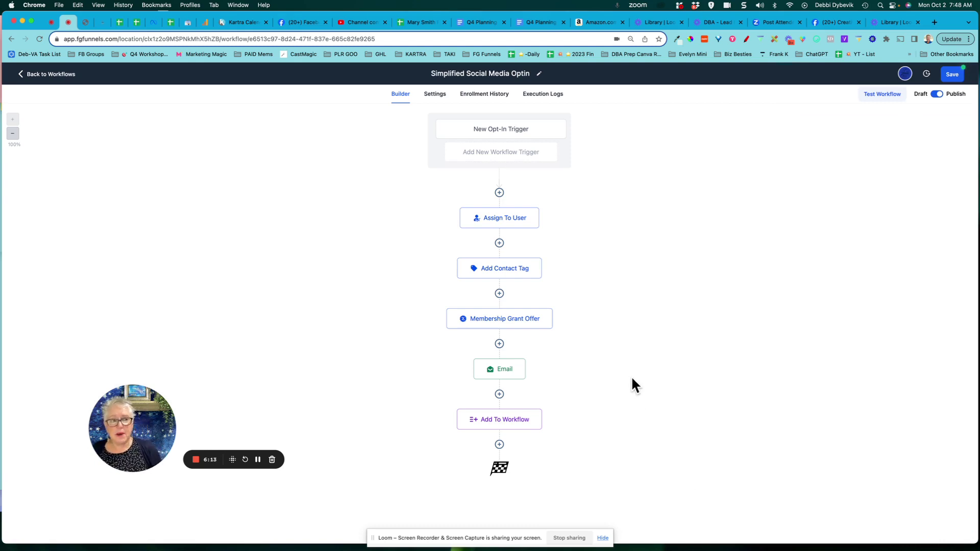
left_click(950, 76)
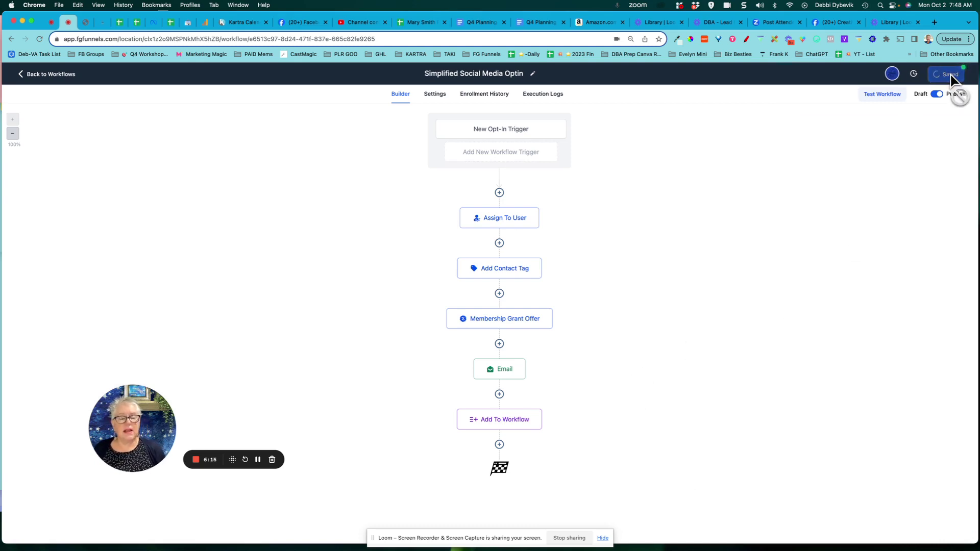
left_click(67, 75)
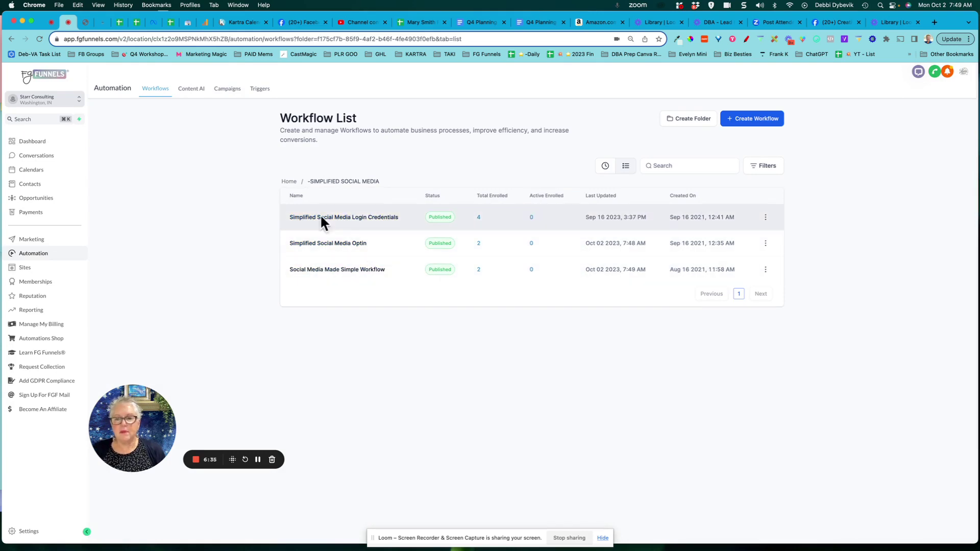
Open the Login Credentials workflow and keep its Membership New Signup trigger unchanged.
left_click(353, 223)
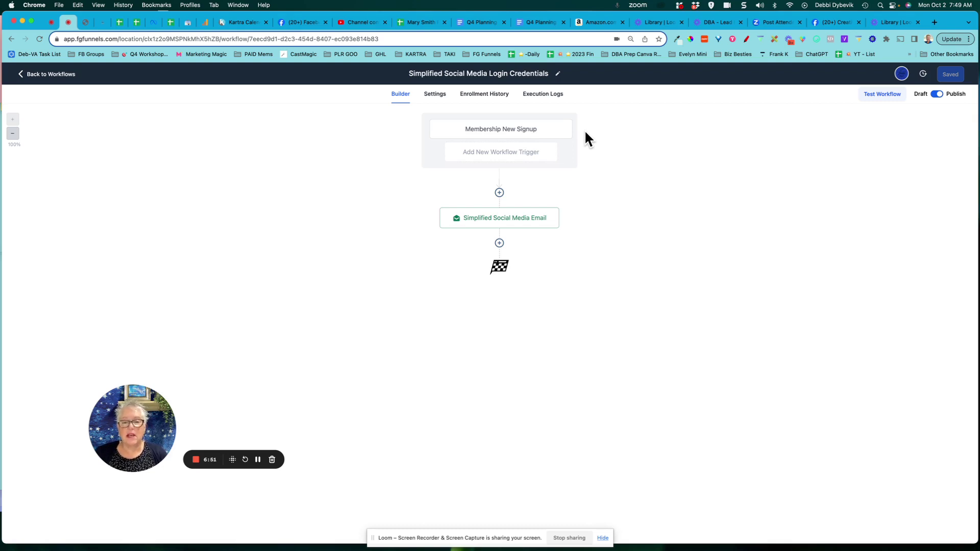
left_click(517, 136)
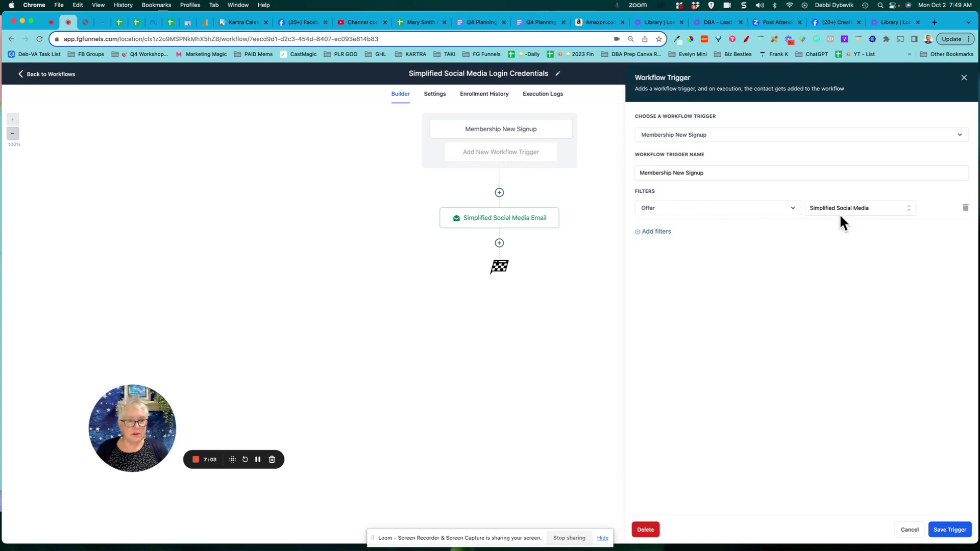
left_click(949, 529)
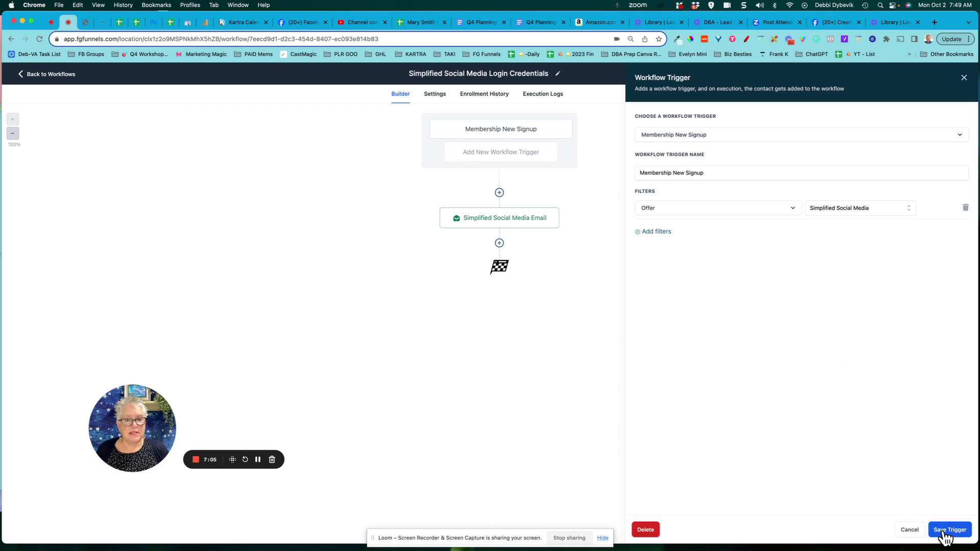
Review the 'Simplified Social Media Login Details' email's URL, Email and Password placeholder lines.
left_click(509, 222)
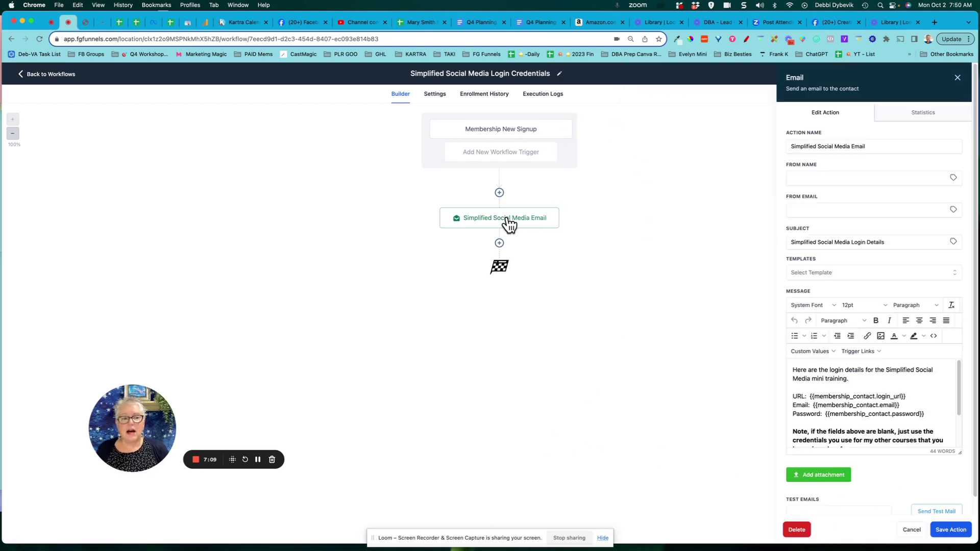
scroll(911, 391, "down", 2)
scroll(911, 391, "up", 2)
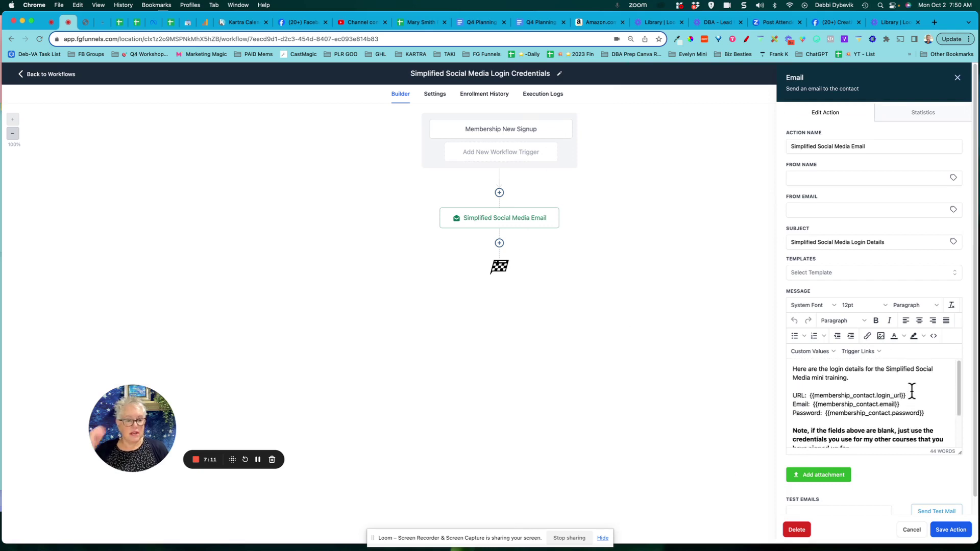
left_click_drag(959, 453, 962, 529)
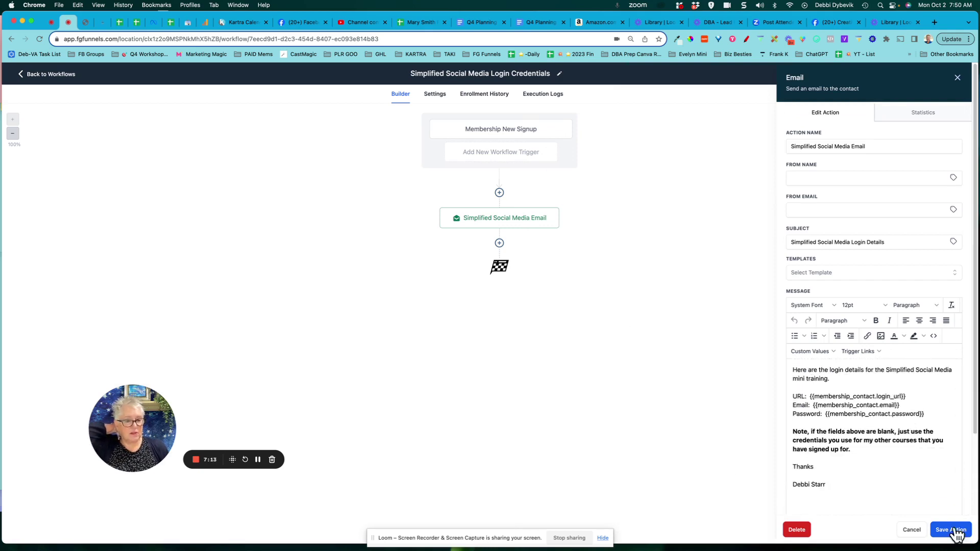
double_click(798, 396)
double_click(799, 405)
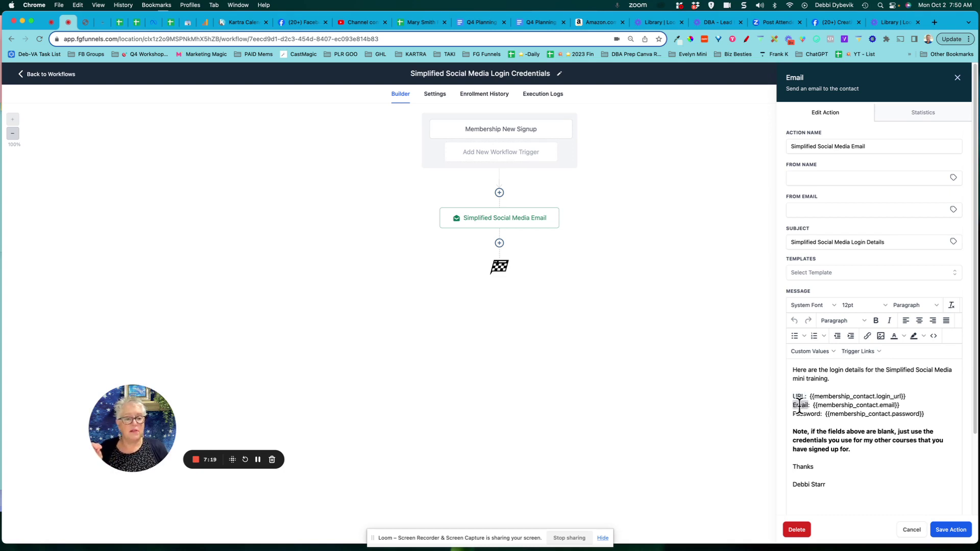
double_click(799, 414)
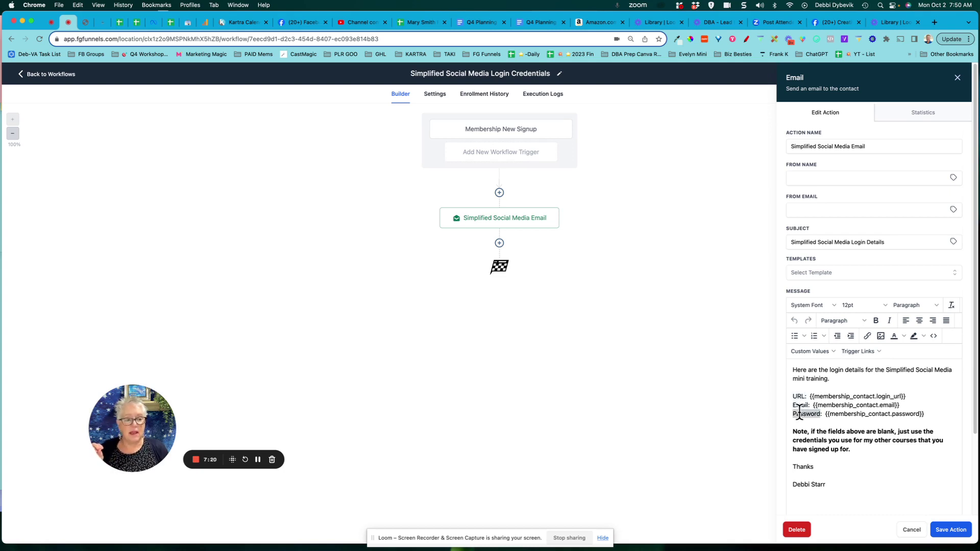
Save the 'Simplified Social Media Login Details' email action, then save the Login Credentials workflow.
left_click(950, 530)
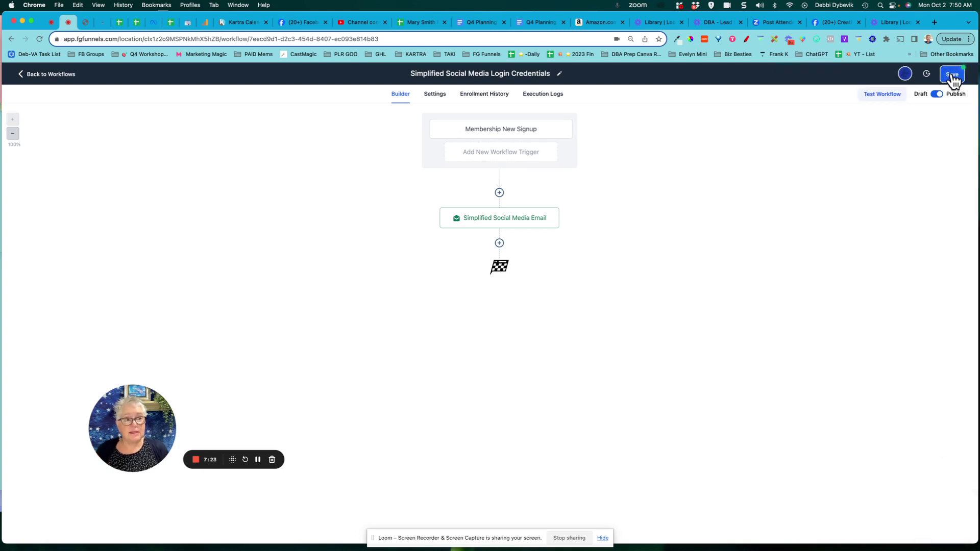
left_click(952, 74)
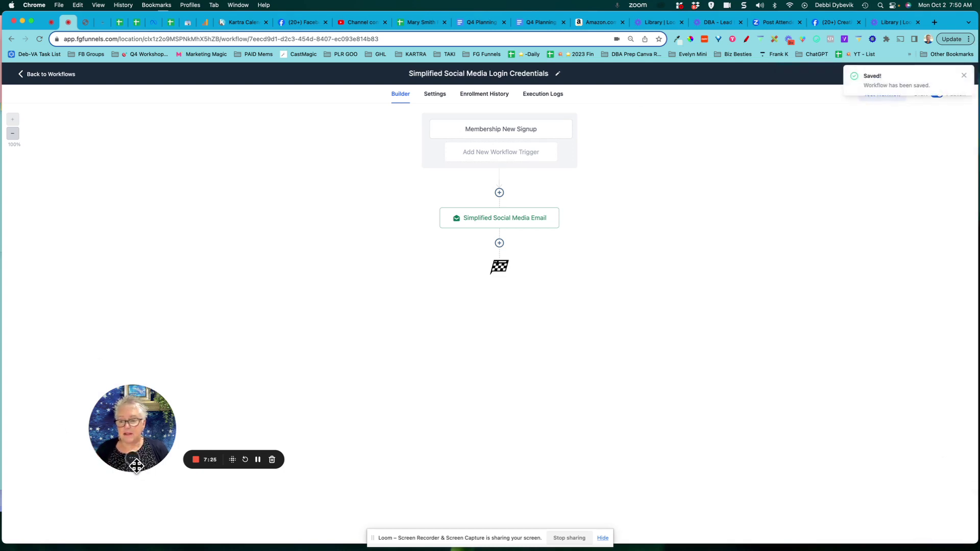
mouse_move(139, 466)
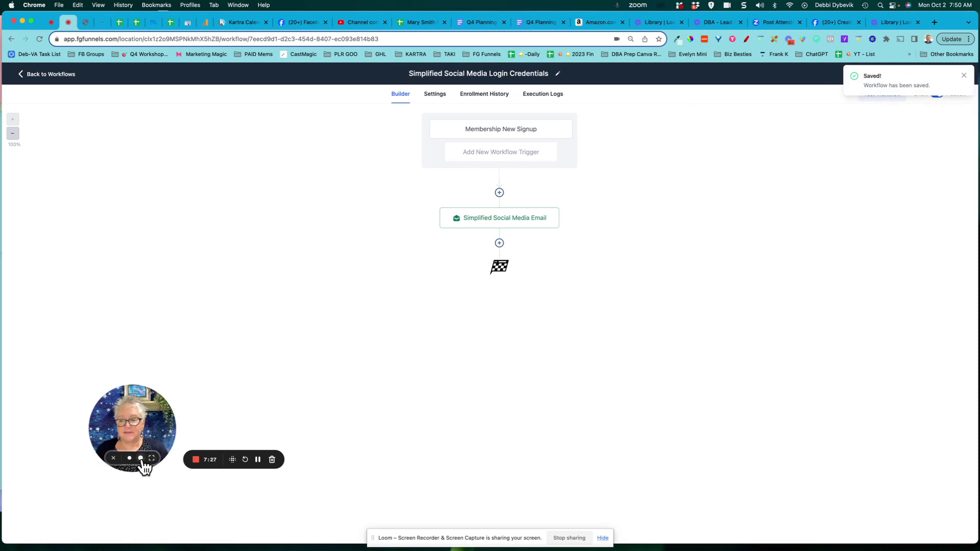
left_click(140, 458)
left_click_drag(193, 466, 528, 223)
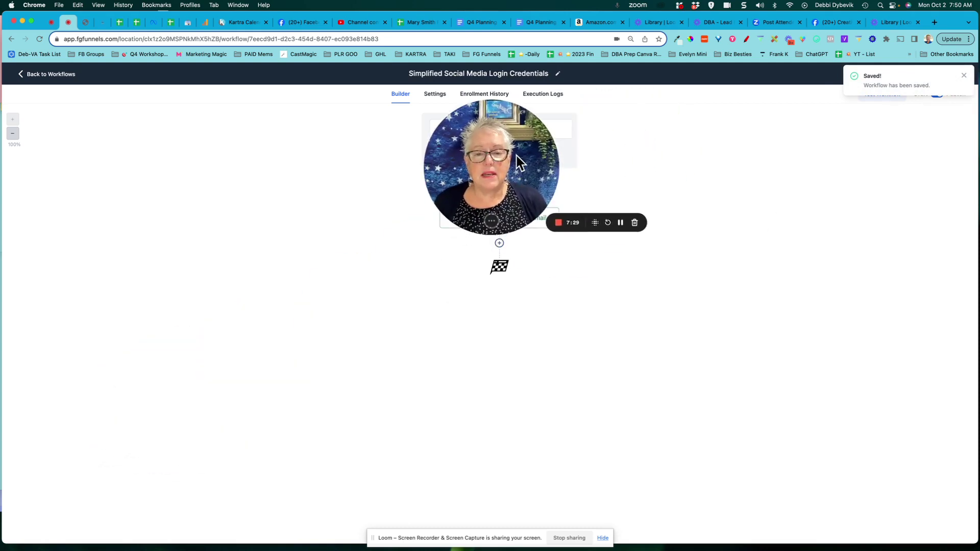